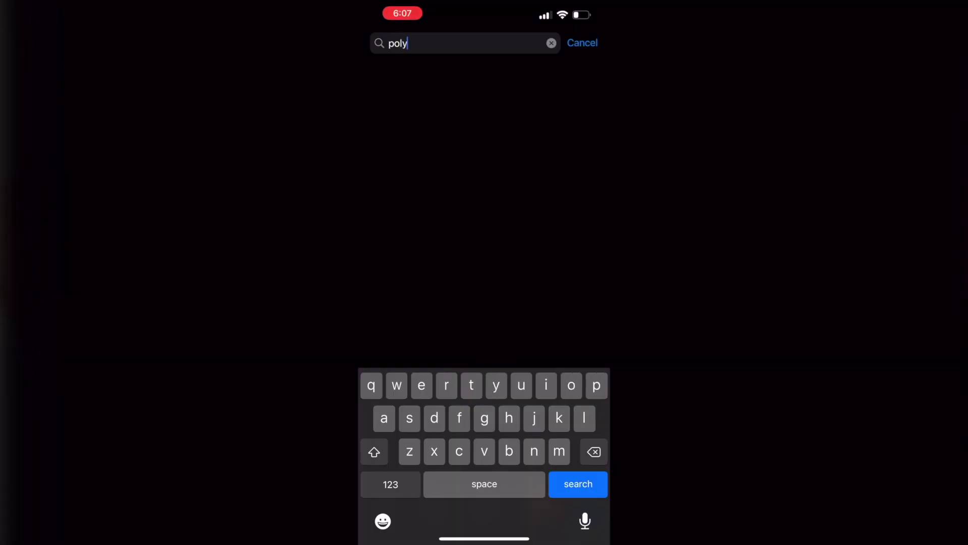
- Search the App Store for 'poly cam' to find the Polycam app
text(cam)
key(Return)
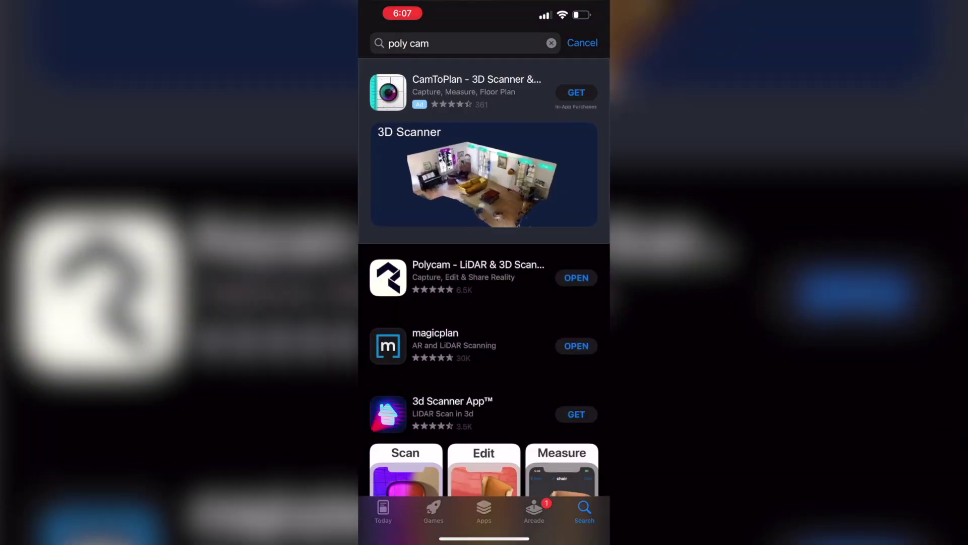
- Open the Polycam - LiDAR & 3D Scanner store page and launch the app
click(454, 278)
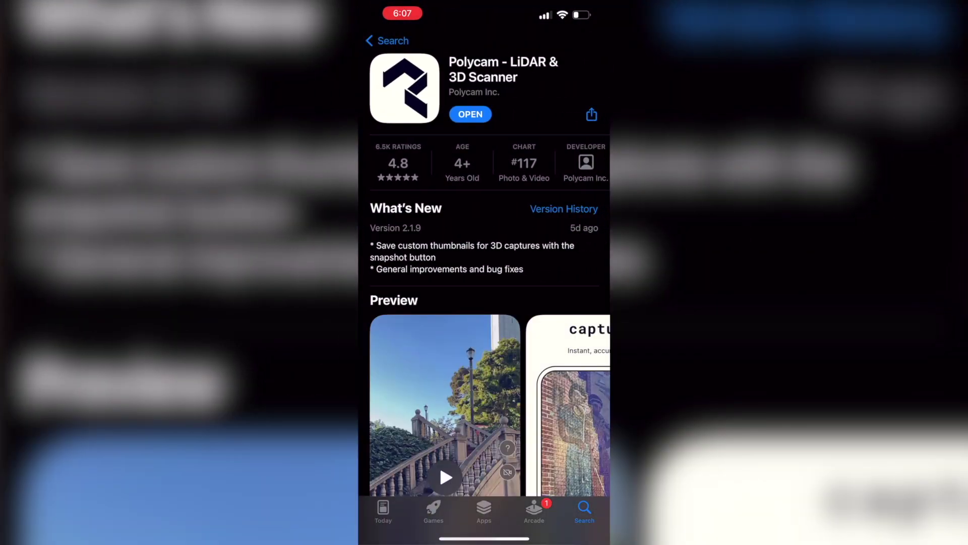
click(470, 114)
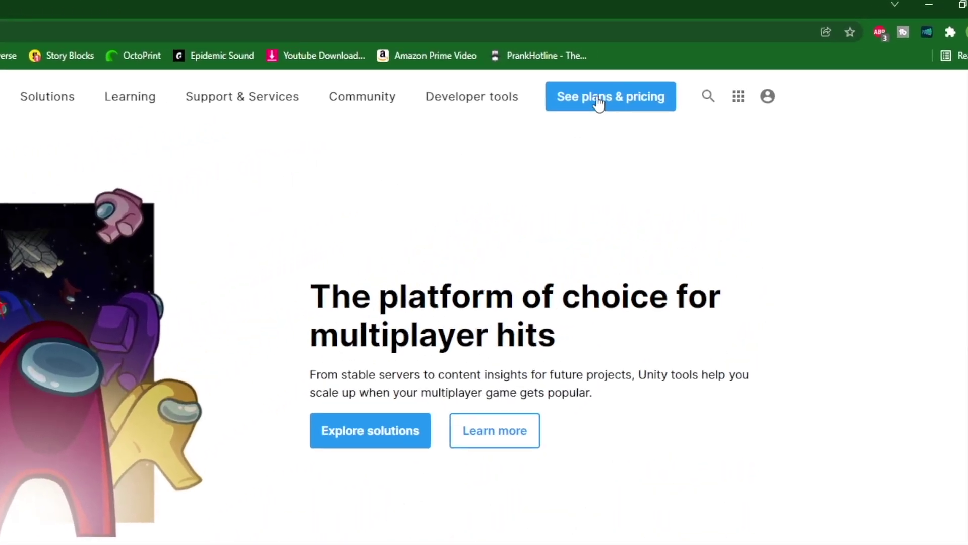
- Review Unity's Individual plans, then accept the licence and install Unity Hub
click(547, 117)
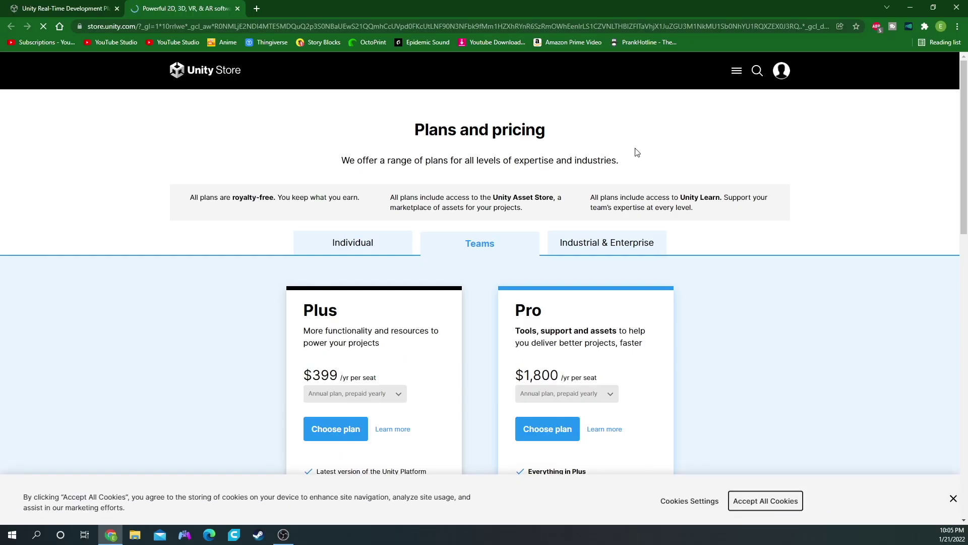
scroll(634, 152, down, 1)
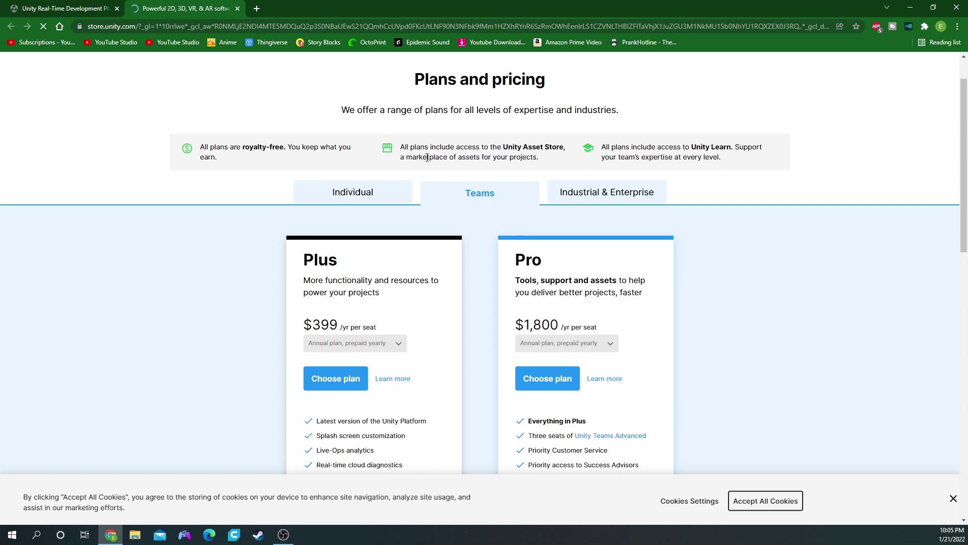
click(376, 193)
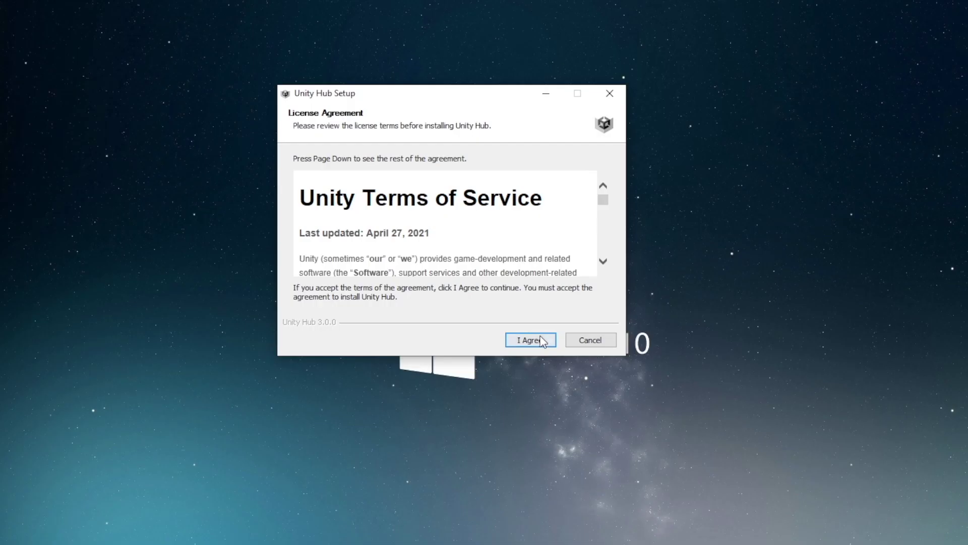
click(525, 339)
click(536, 336)
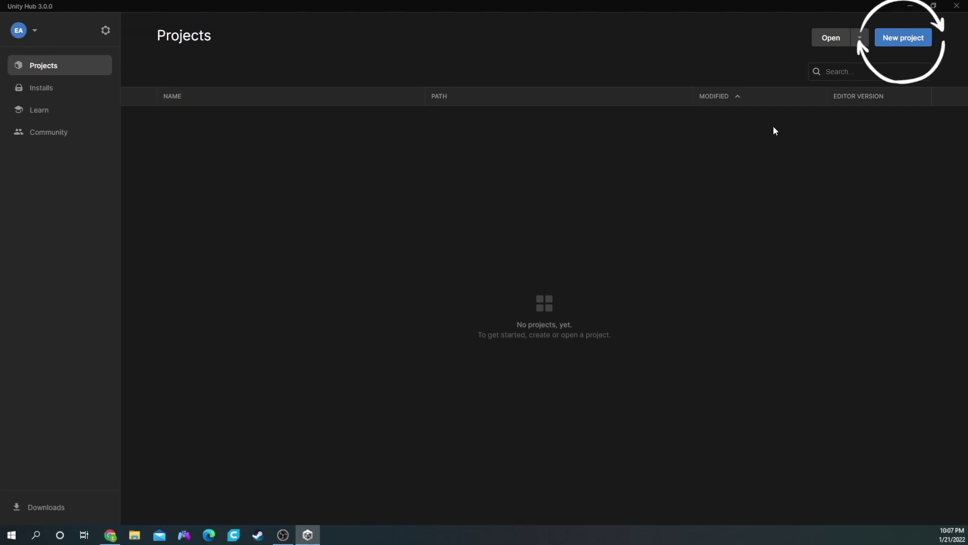
- Create a new 3D Core project named 'My project (2)' in Unity Hub
click(911, 42)
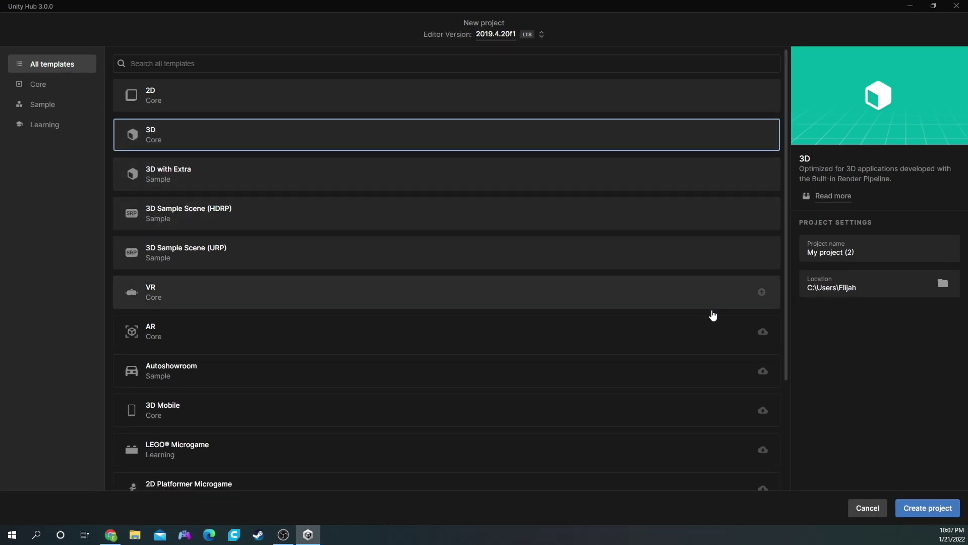
click(921, 508)
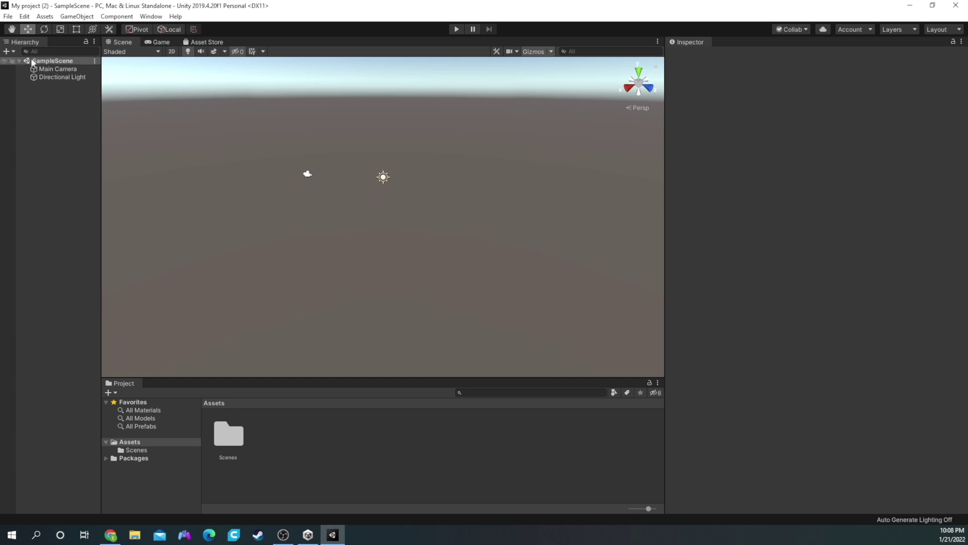
- Switch the project's build target to Android from File > Build Settings
click(8, 17)
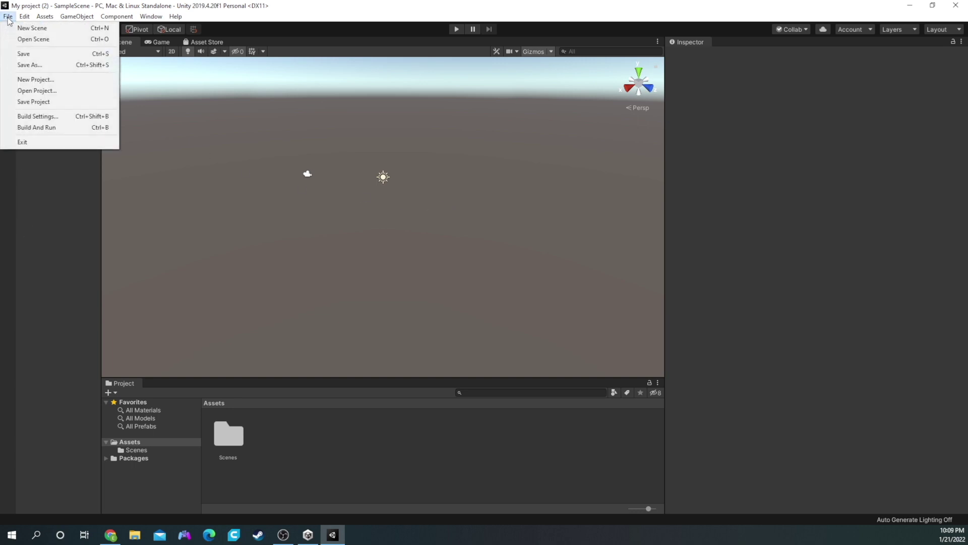
click(66, 117)
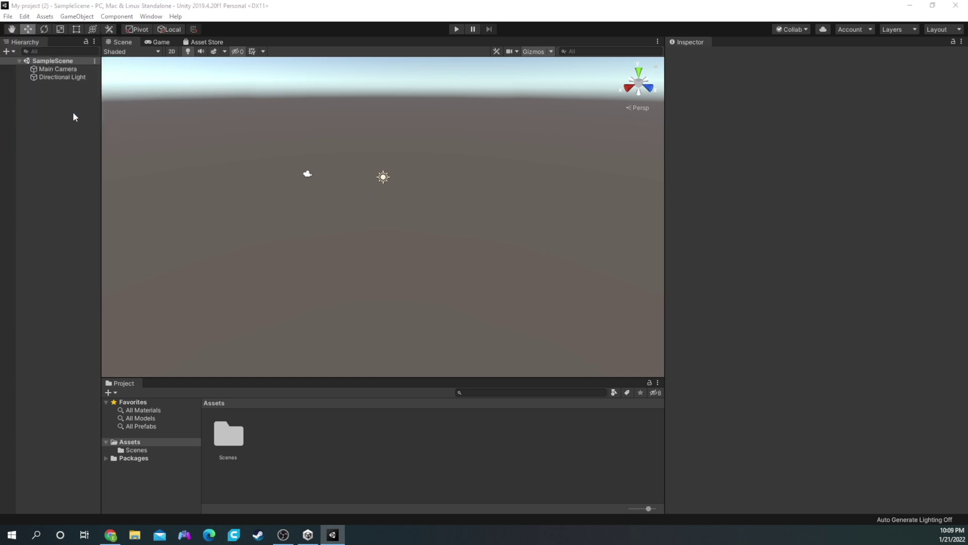
drag(570, 94, 412, 76)
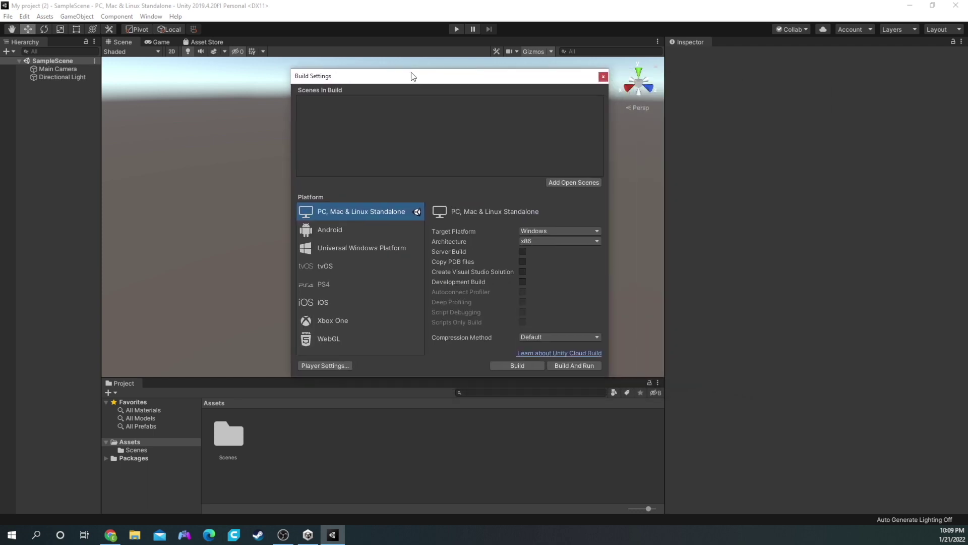
click(337, 229)
click(504, 365)
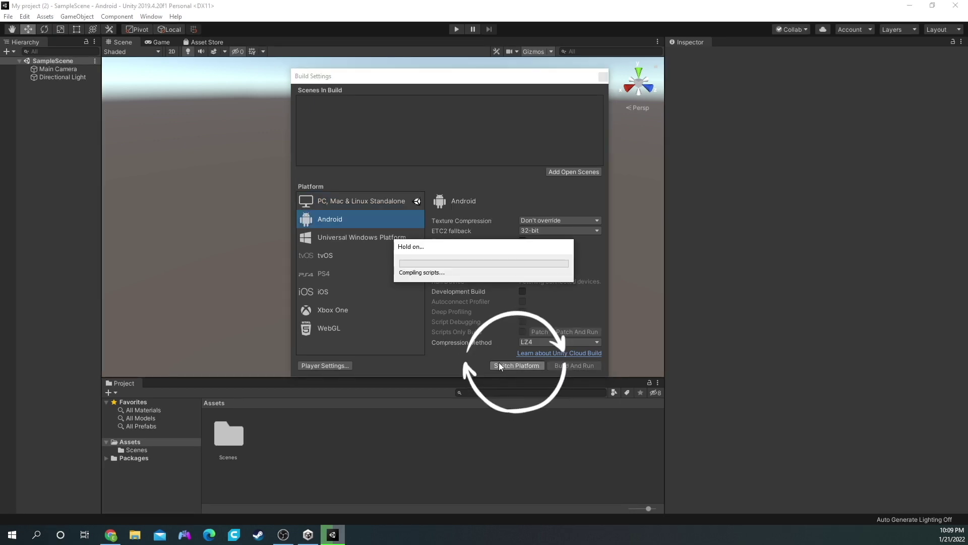
click(325, 365)
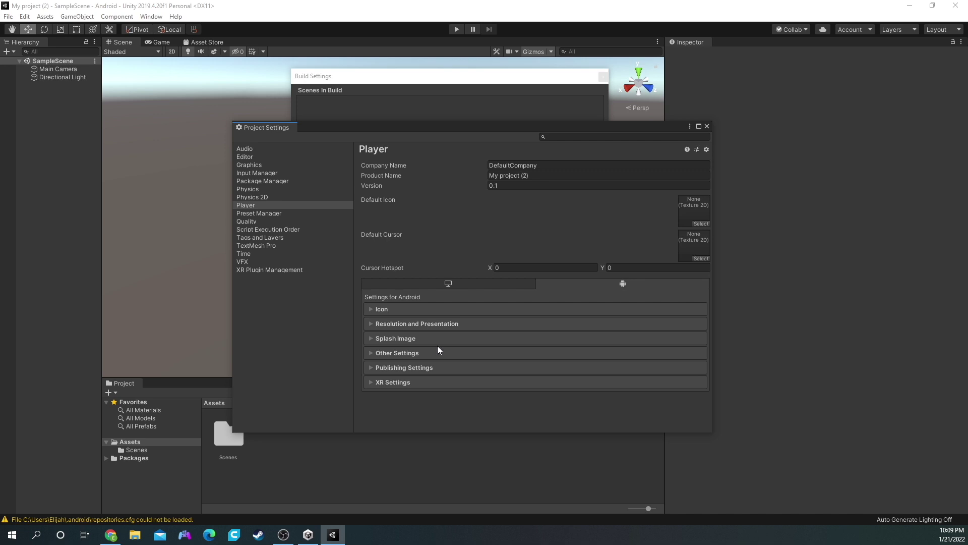
- Under Other Settings, set Minimum API Level to Android 6.0 'Marshmallow' (API level 23)
click(372, 354)
scroll(453, 348, down, 3)
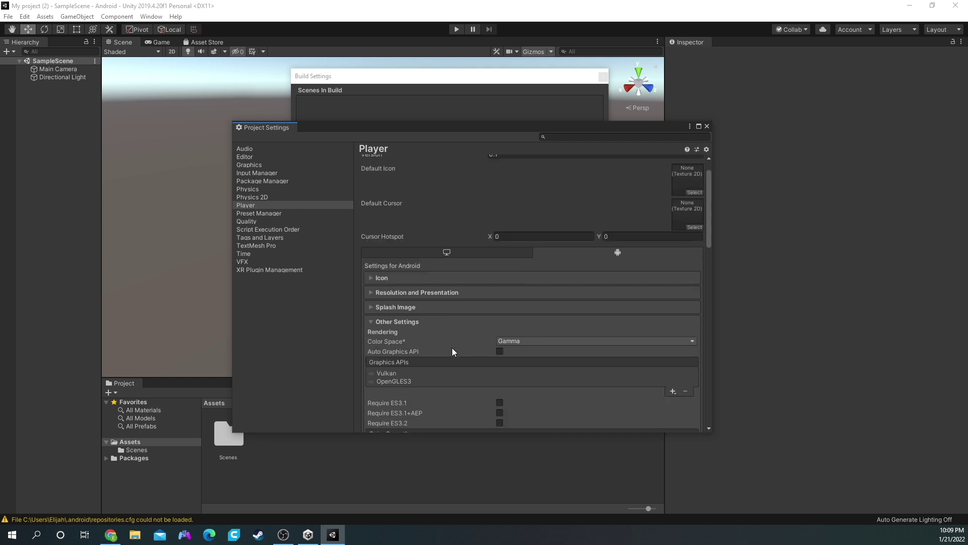
scroll(452, 346, down, 10)
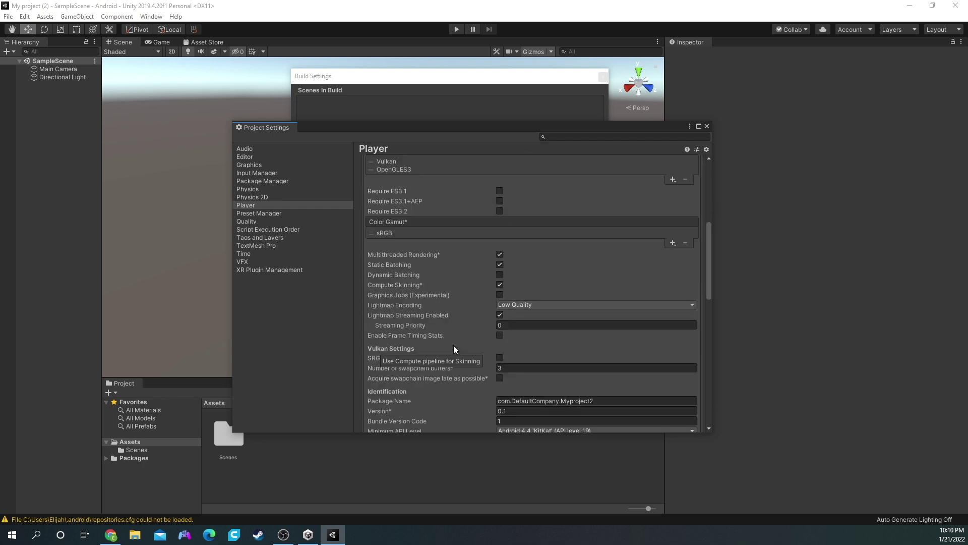
scroll(455, 347, down, 2)
click(509, 370)
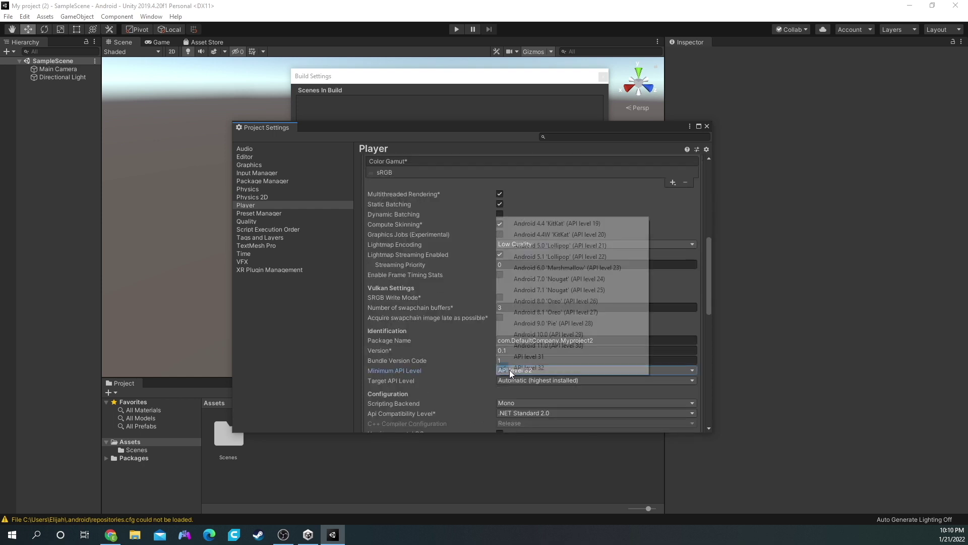
click(603, 267)
scroll(503, 323, down, 3)
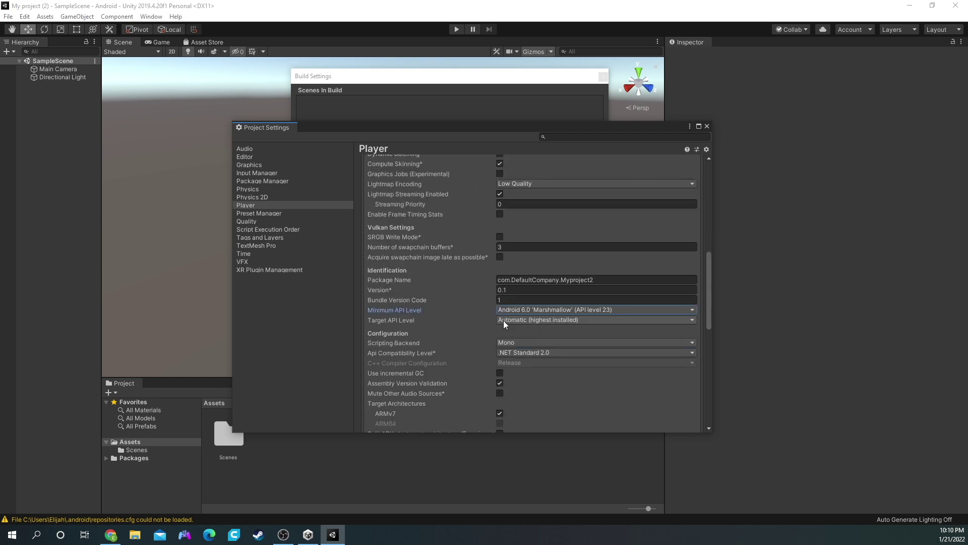
click(269, 270)
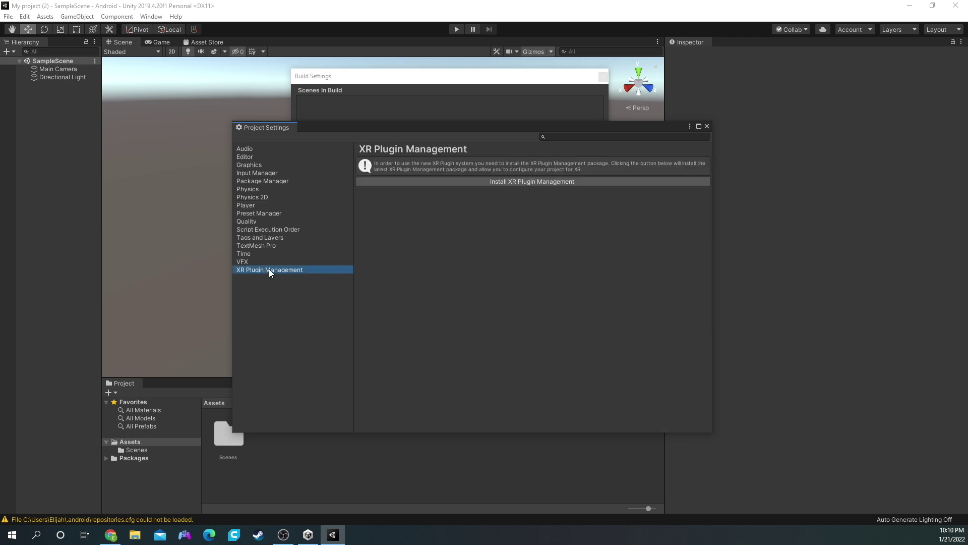
- Install XR Plugin Management, then close the Project Settings and Build Settings windows
click(520, 181)
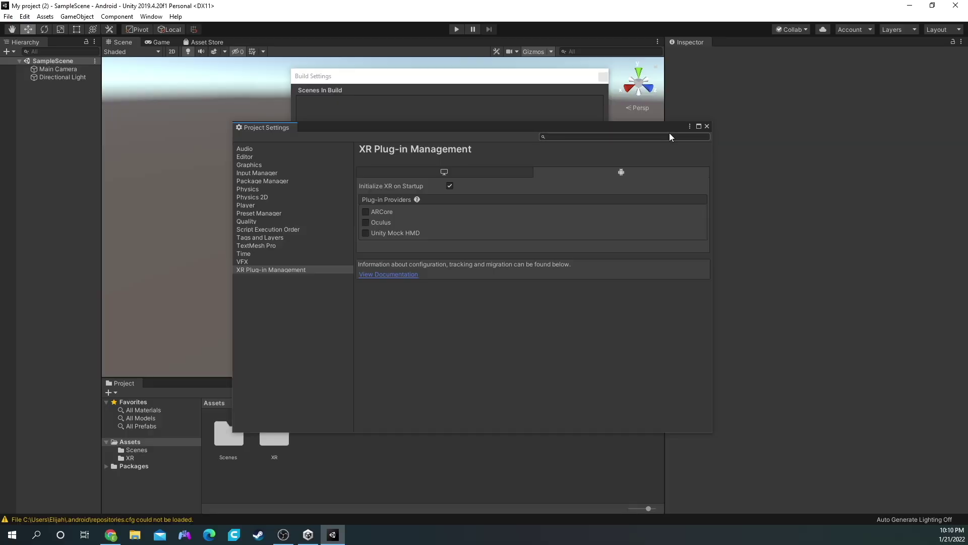
click(707, 127)
click(603, 76)
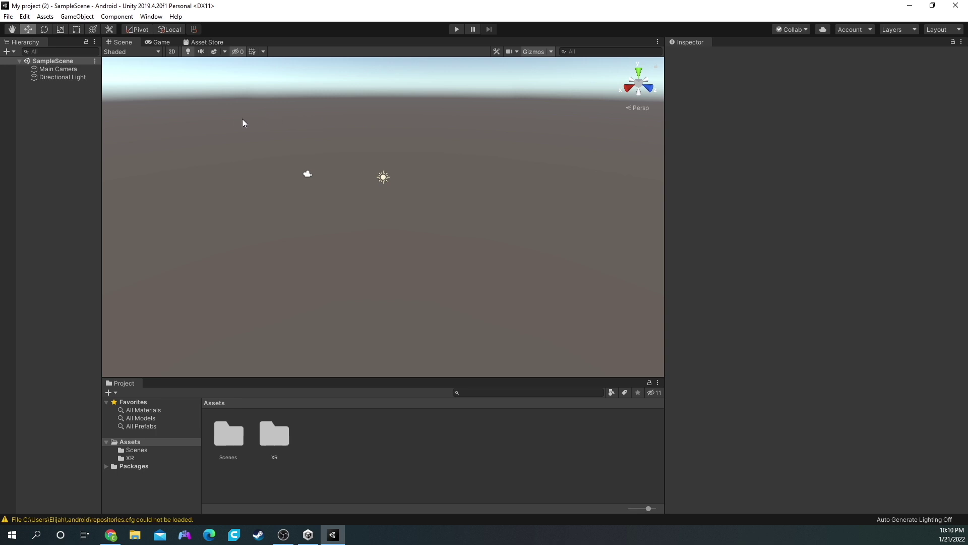
- Search the Asset Store for 'oculus' and open the Oculus Integration asset
click(207, 42)
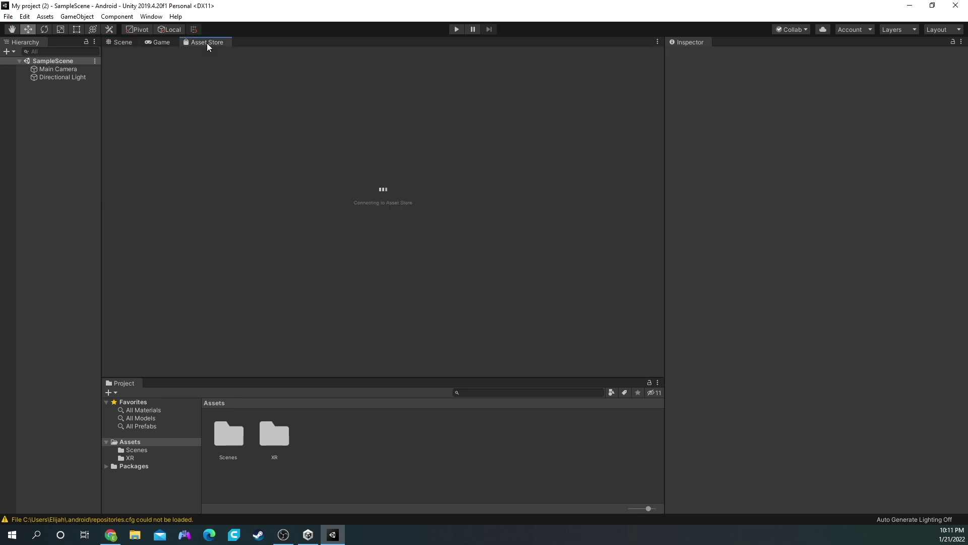
click(262, 101)
text(oculus)
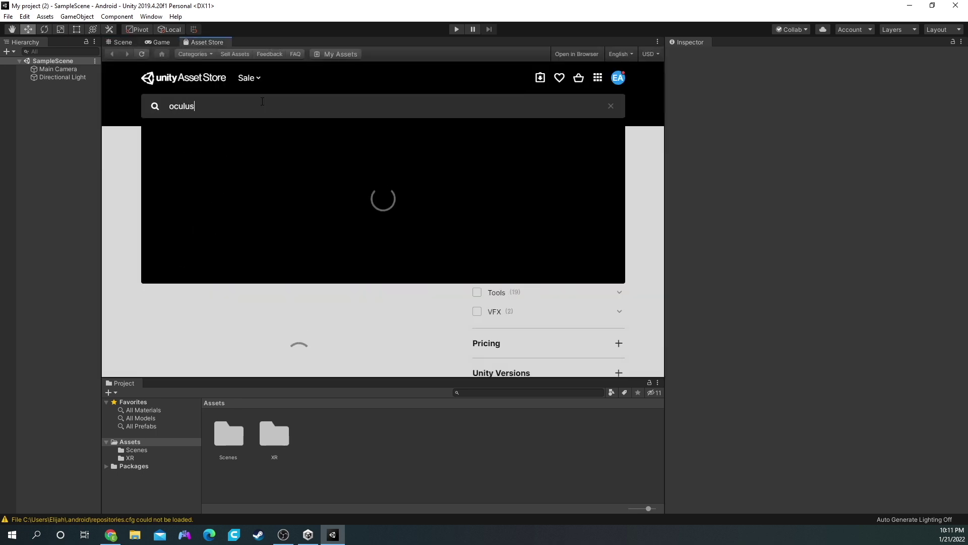
scroll(237, 184, down, 4)
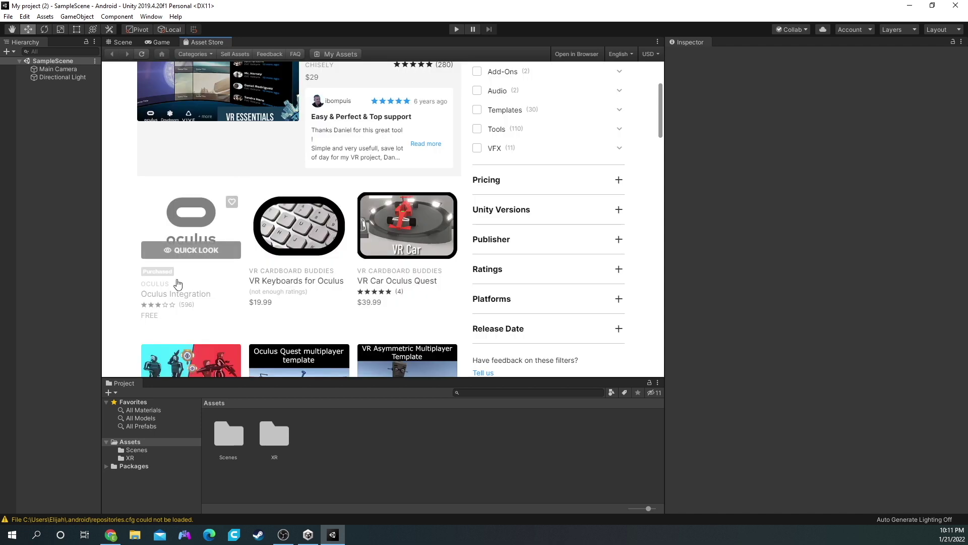
click(192, 226)
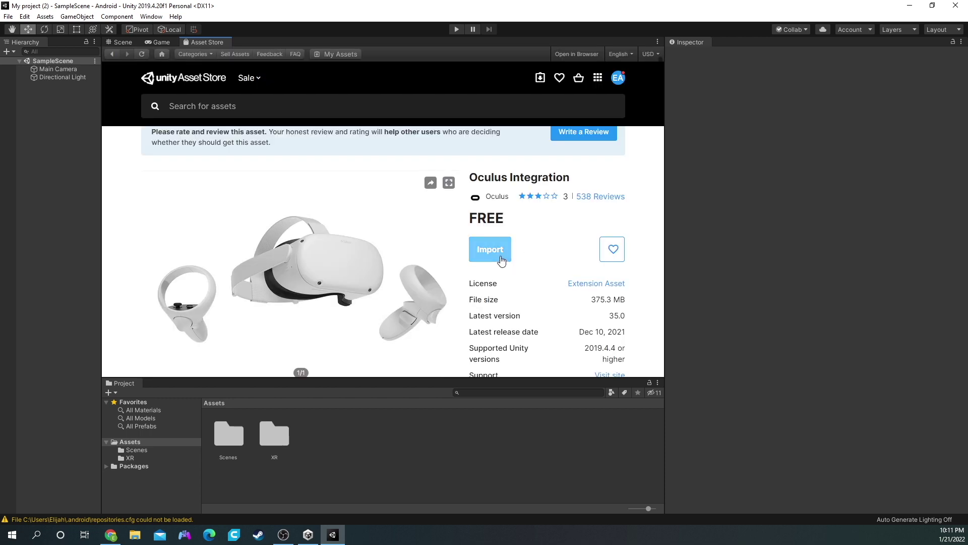
- Import all Oculus Integration files and accept the spatializer plugin upgrade
click(500, 256)
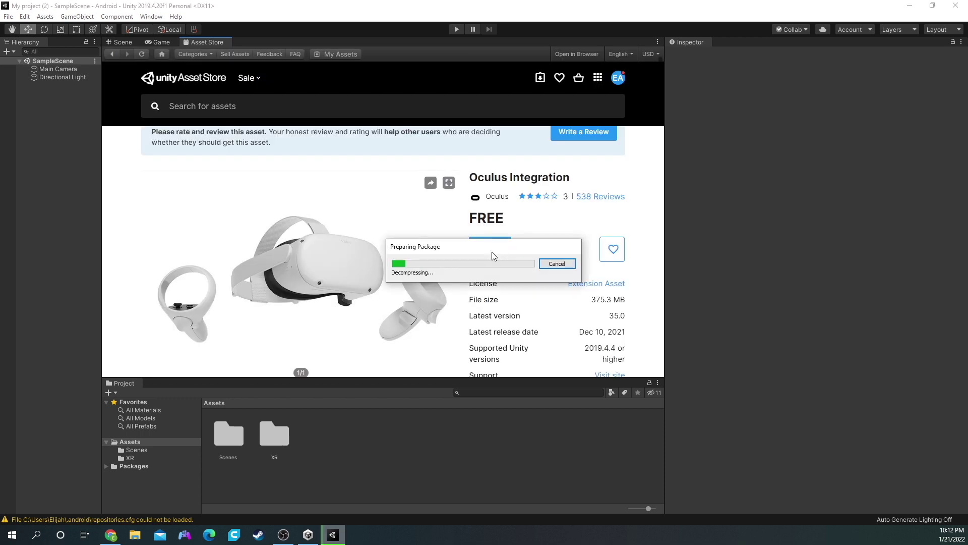
click(274, 349)
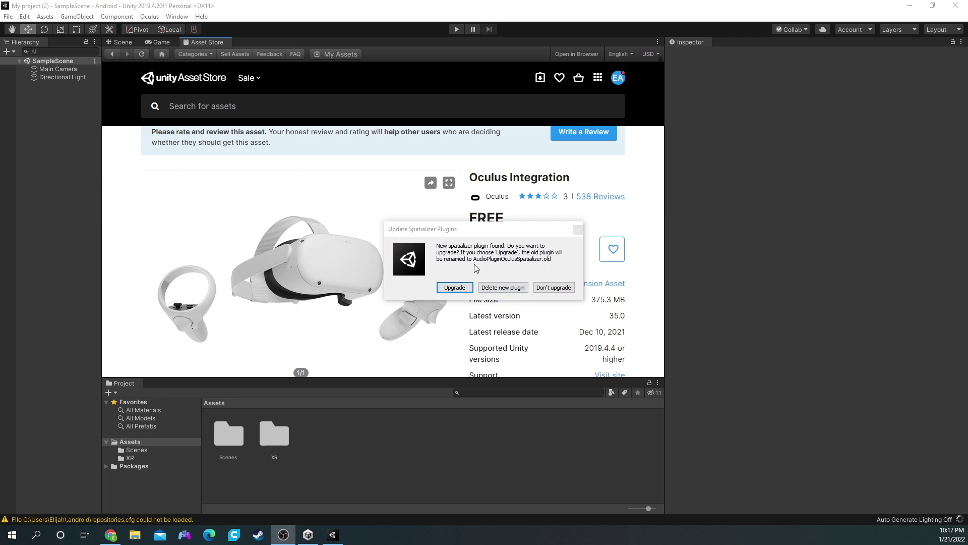
click(454, 287)
click(123, 42)
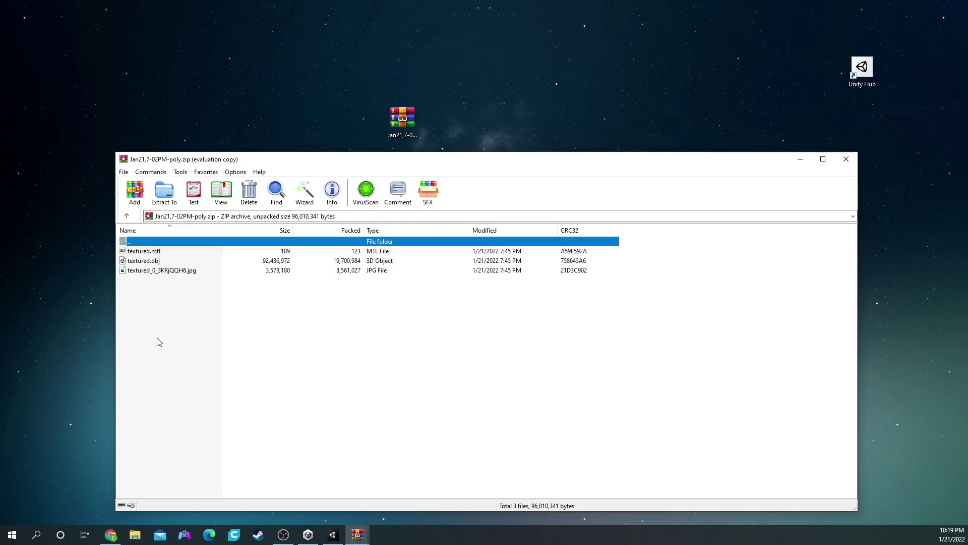
- Extract textured.mtl, textured.obj and the JPG texture from the archive onto the desktop
drag(158, 343, 561, 119)
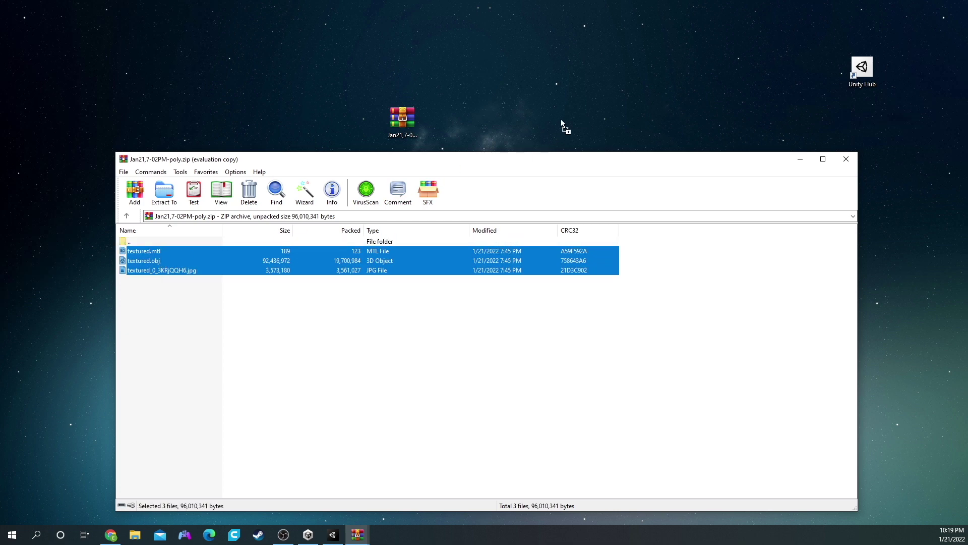
click(800, 159)
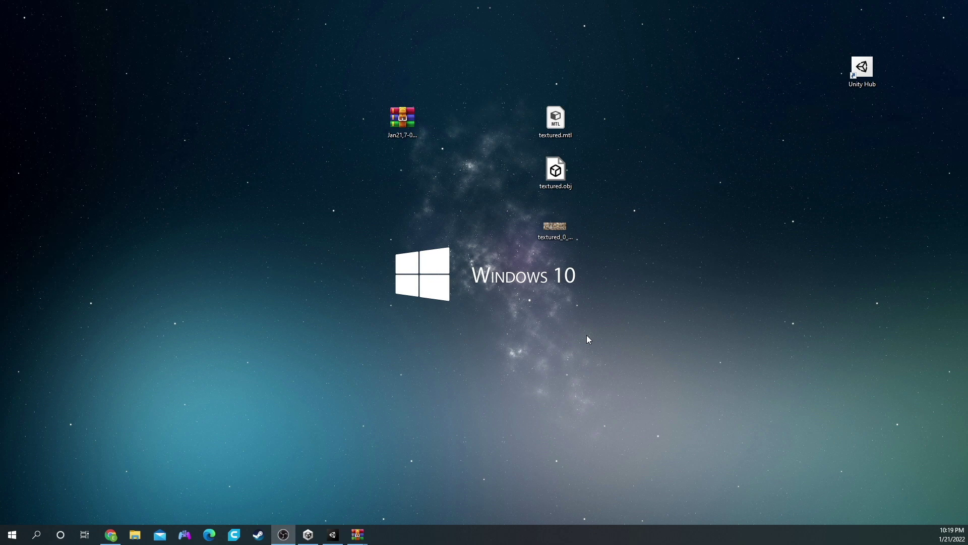
drag(588, 335, 463, 444)
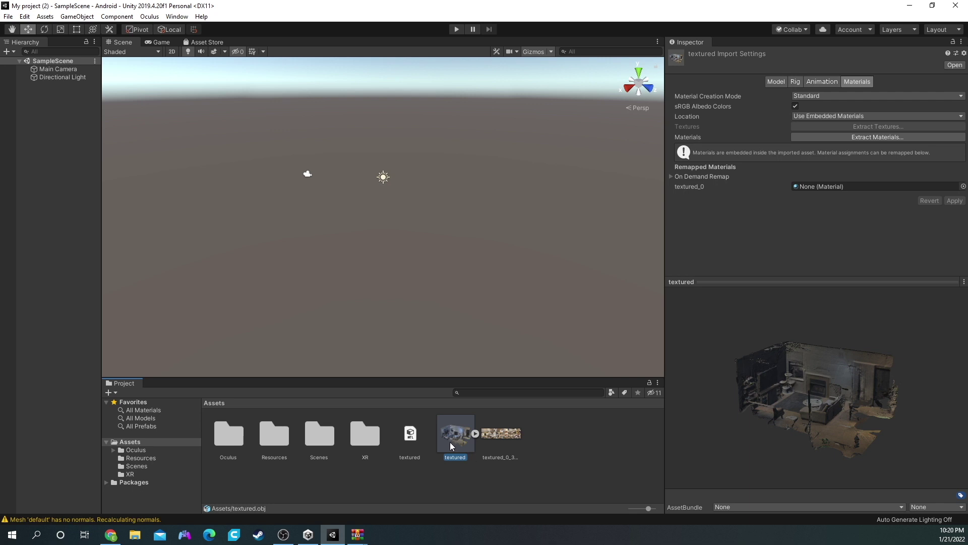
- Drag the textured room model into SampleScene and move the view inside the room
drag(450, 442, 386, 188)
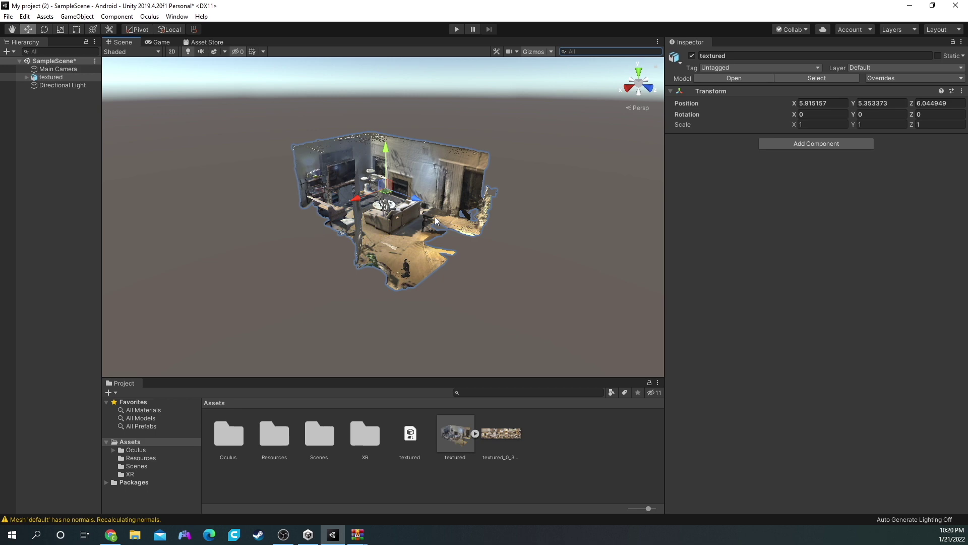
alt+drag(433, 221, 736, 206)
scroll(409, 201, up, 5)
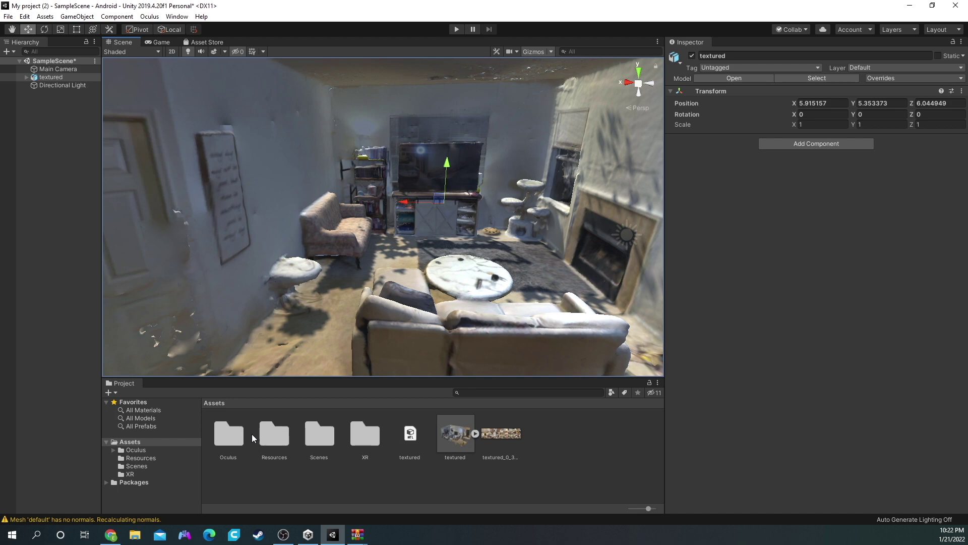
- Drag the OVRCameraRig prefab from Assets/Oculus/VR/Prefabs into the room scan in the Scene view
click(143, 450)
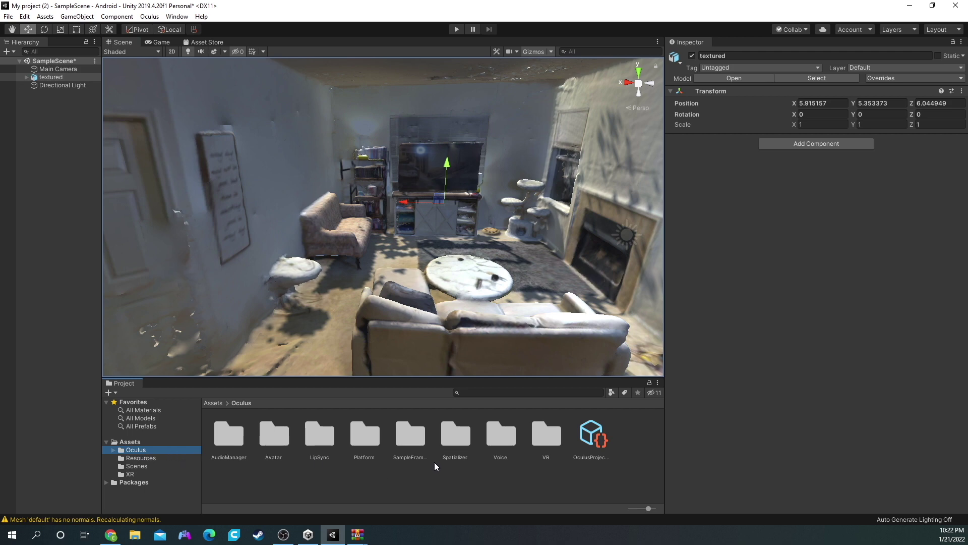
double_click(537, 443)
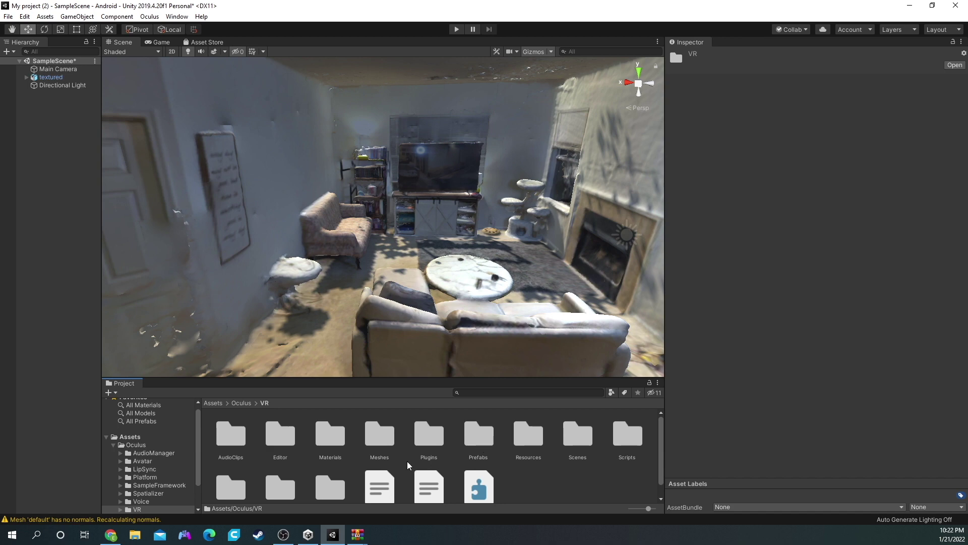
double_click(489, 442)
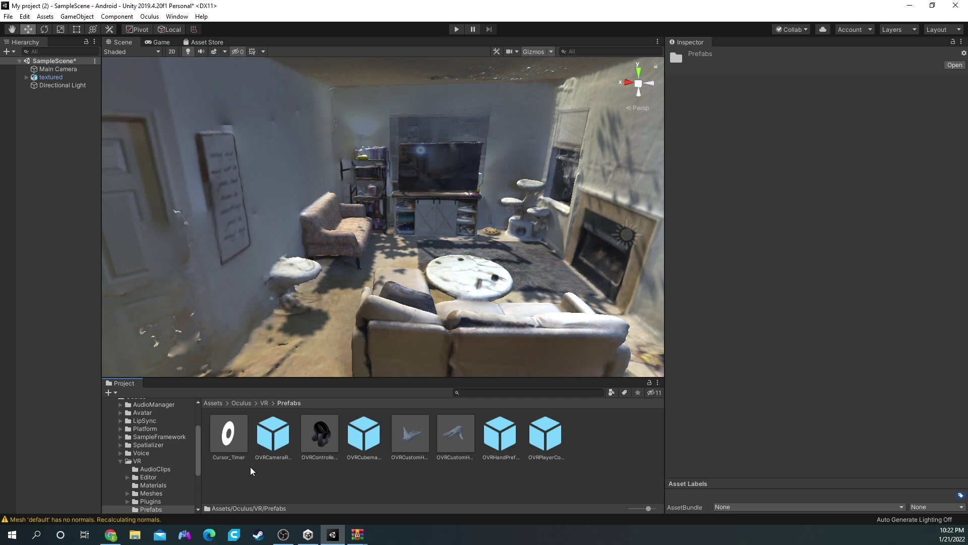
drag(274, 433, 323, 340)
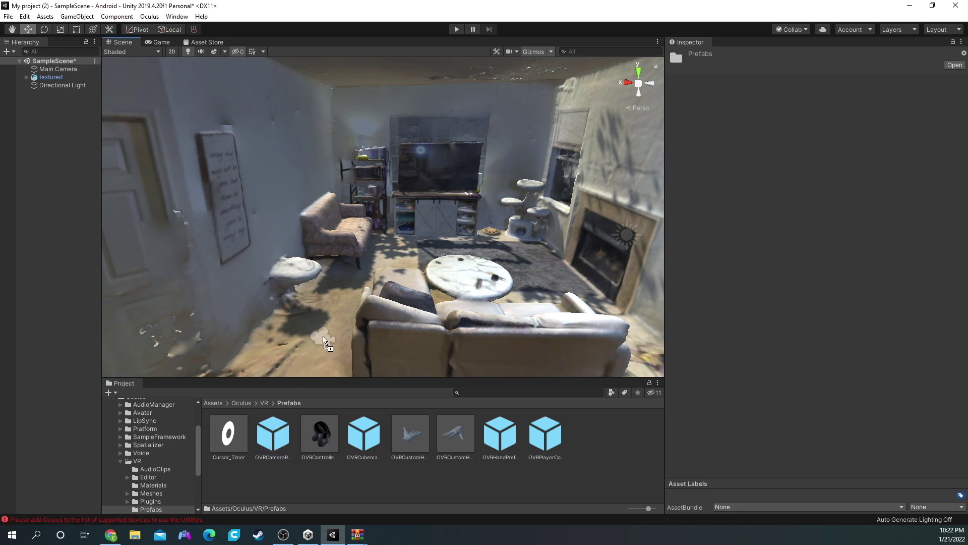
drag(323, 340, 323, 340)
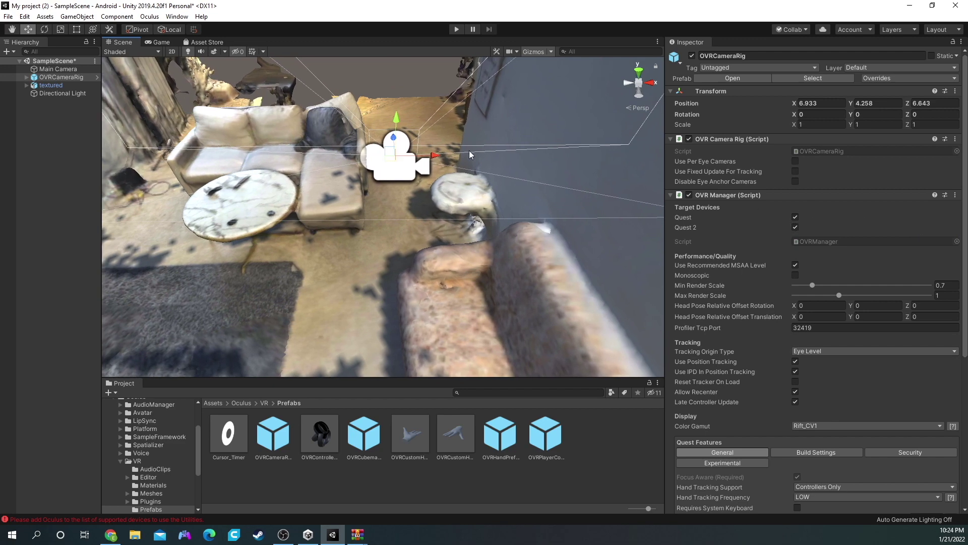
- Move OVRCameraRig near the couch to about X 6.58, Y 4.15, Z 5.42 and preview it in Game view
drag(394, 135, 392, 201)
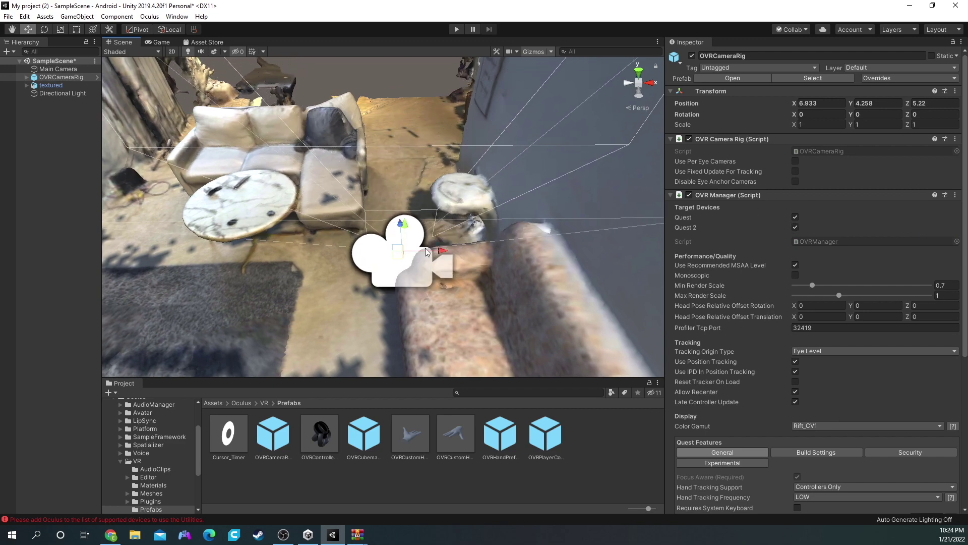
drag(438, 249, 96, 271)
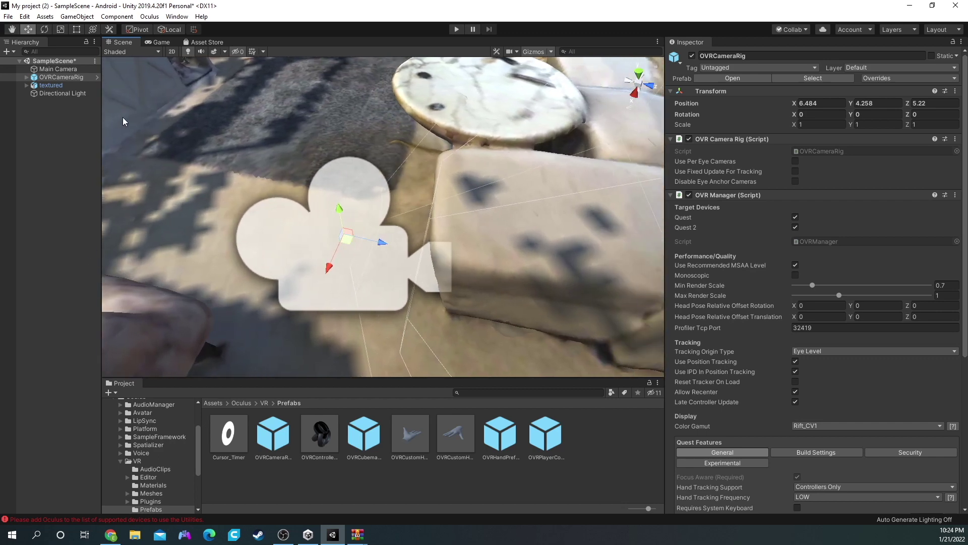
click(162, 43)
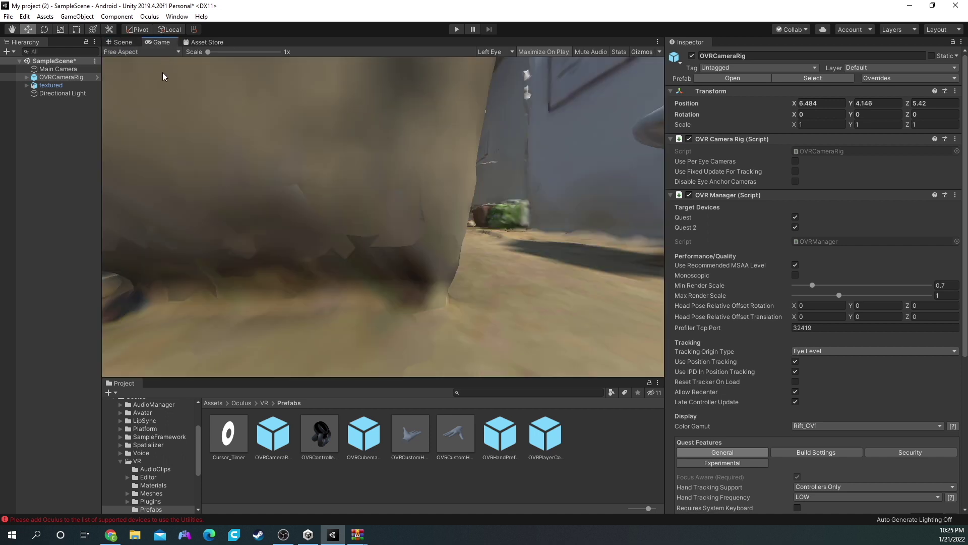
click(120, 41)
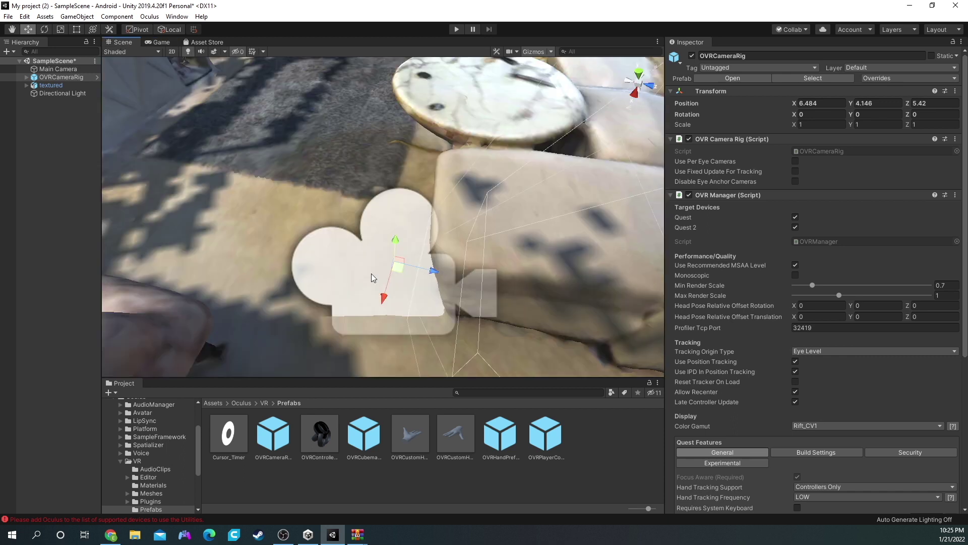
click(383, 288)
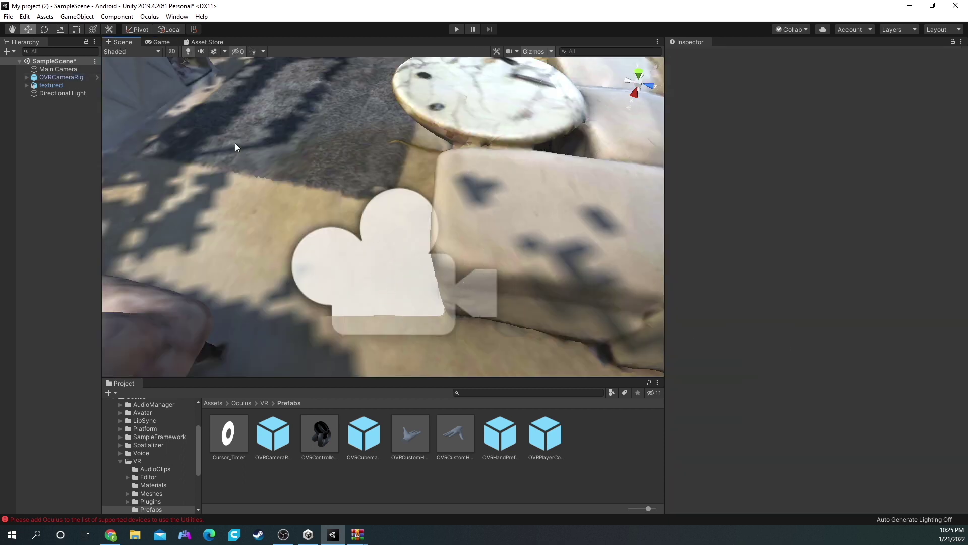
click(60, 78)
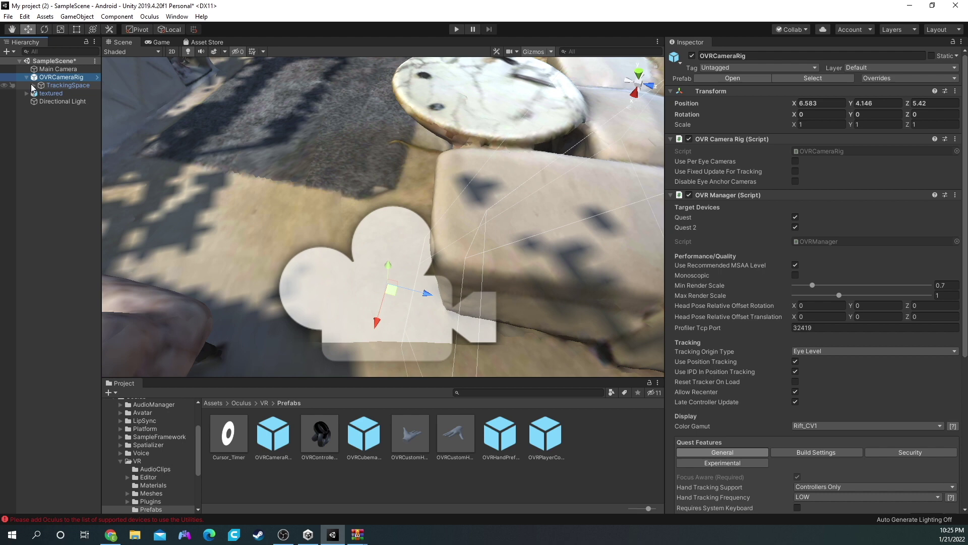
- Expand TrackingSpace, parent OVRControllerPrefab to LeftHandAnchor, and set its Controller to a Touch controller
click(32, 86)
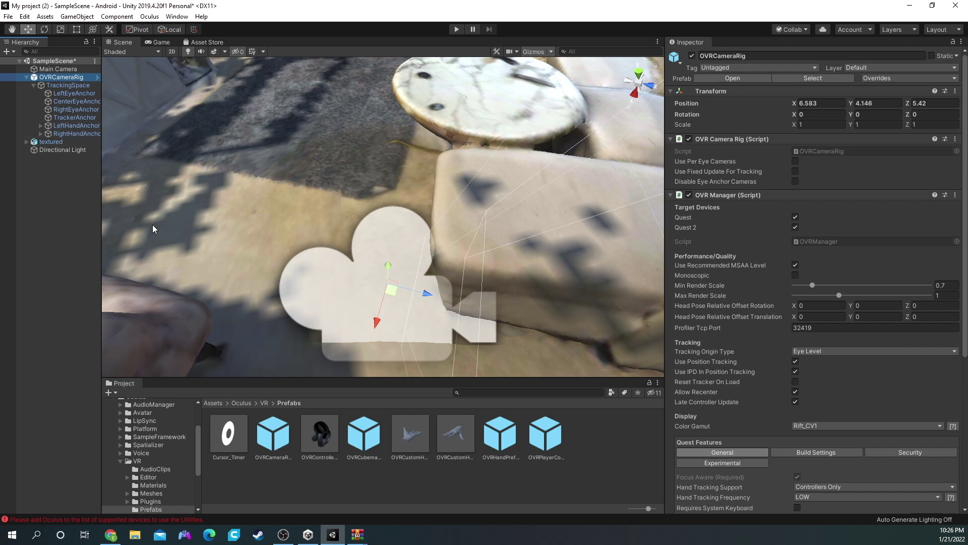
drag(320, 448, 67, 149)
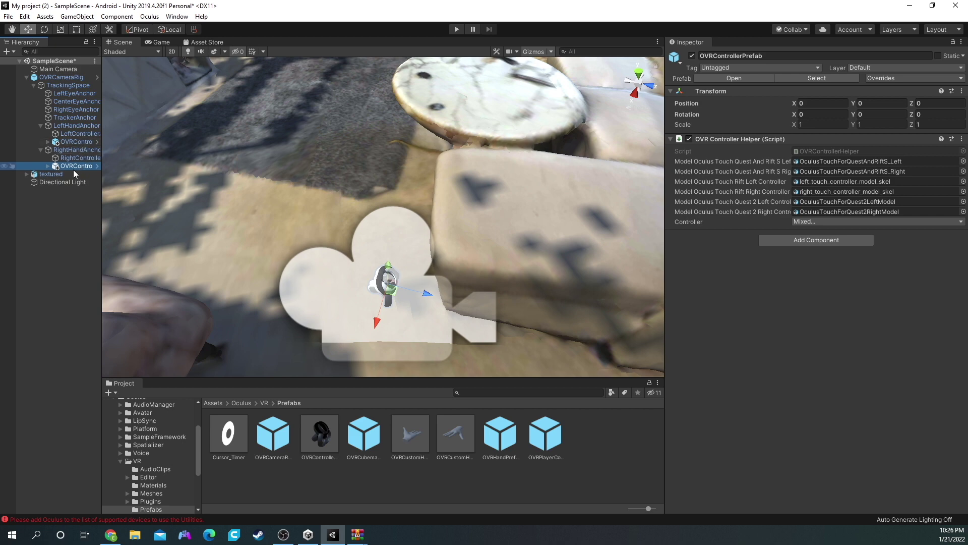
click(806, 221)
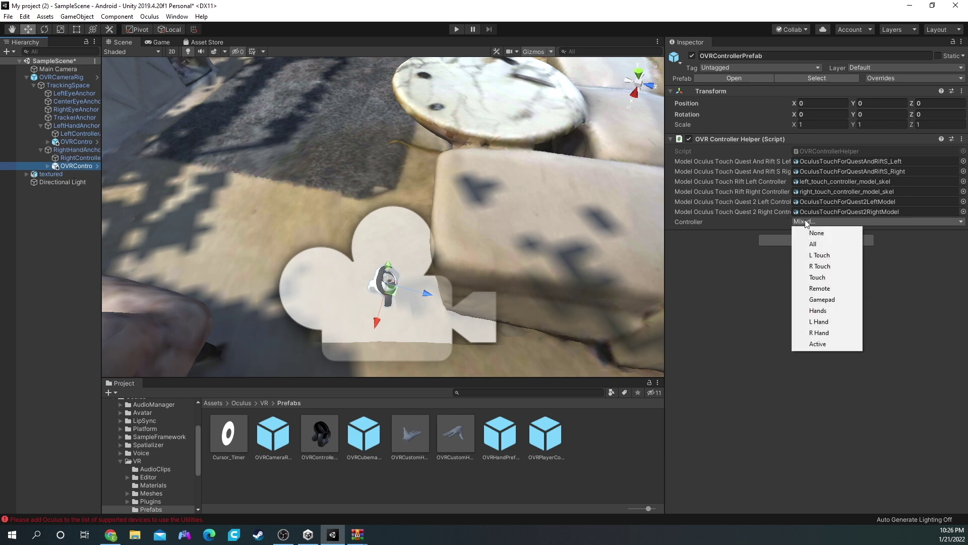
click(828, 268)
click(78, 142)
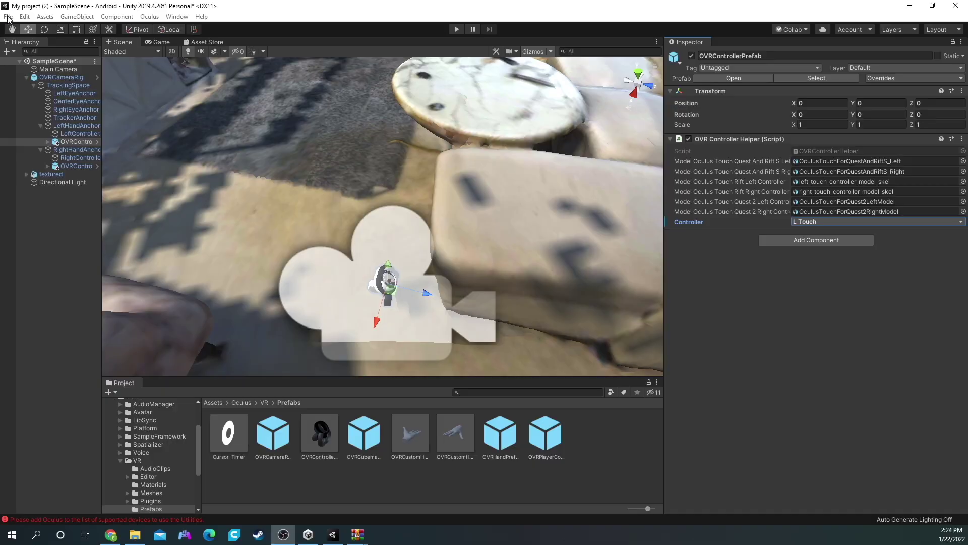
- Open File > Build Settings, showing Android as the active platform
click(8, 16)
click(50, 116)
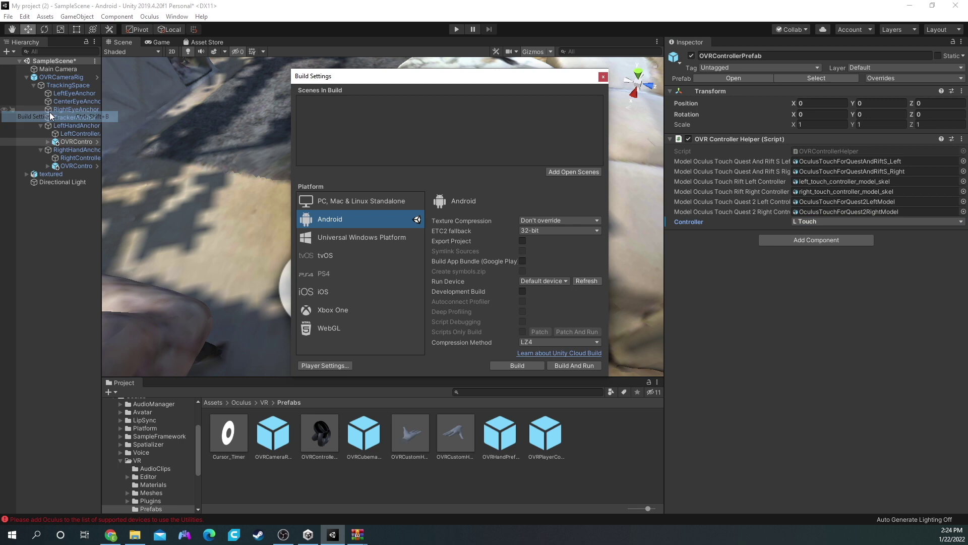